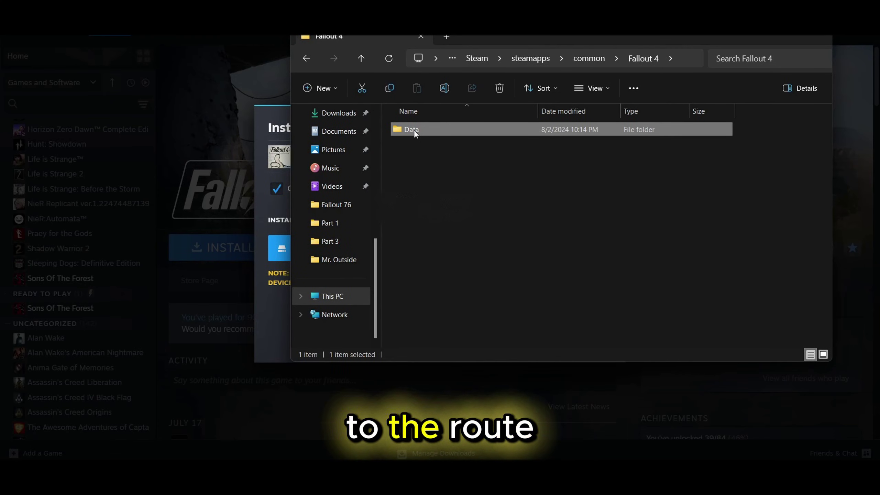
Look through the leftover files in the Fallout 4 Data folder and permanently delete that folder from the game directory.
{"action": "double_click", "coordinate": [414, 130]}
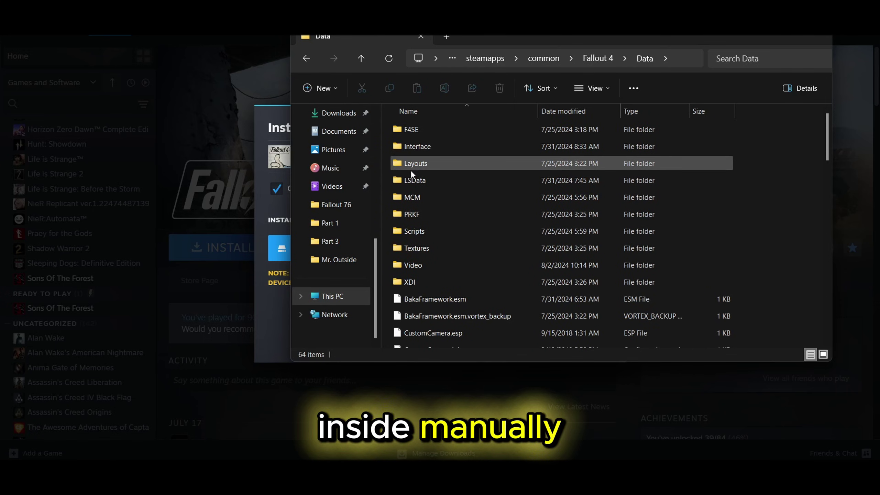
{"action": "scroll", "coordinate": [428, 210], "scroll_direction": "down", "scroll_amount": 2}
{"action": "scroll", "coordinate": [429, 210], "scroll_direction": "down", "scroll_amount": 12}
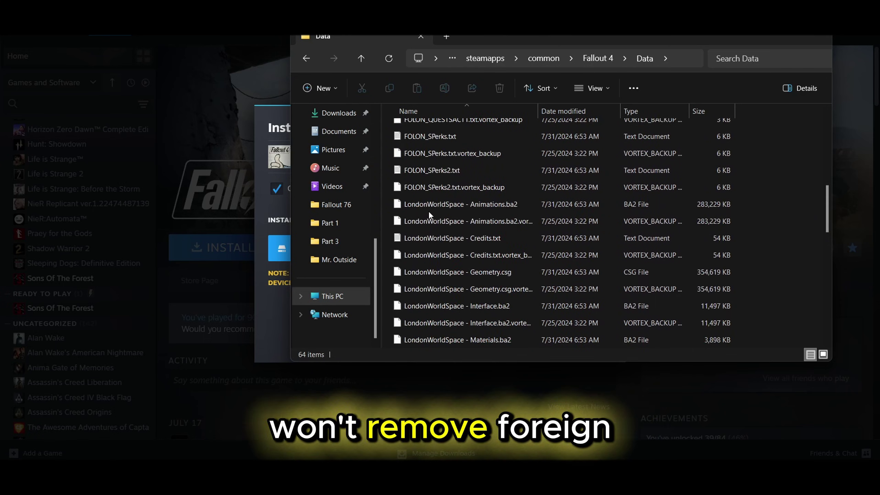
{"action": "scroll", "coordinate": [430, 209], "scroll_direction": "down", "scroll_amount": 2}
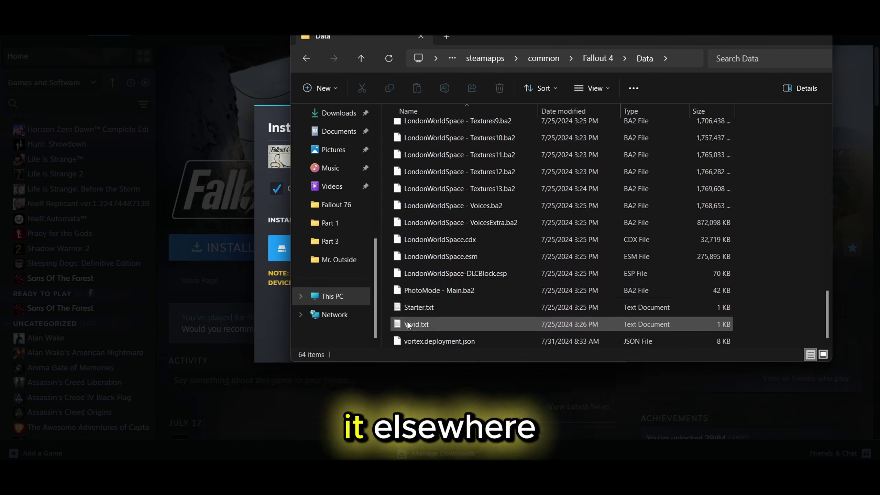
{"action": "left_click_drag", "start_coordinate": [387, 342], "coordinate": [413, 92]}
{"action": "left_click", "coordinate": [360, 62]}
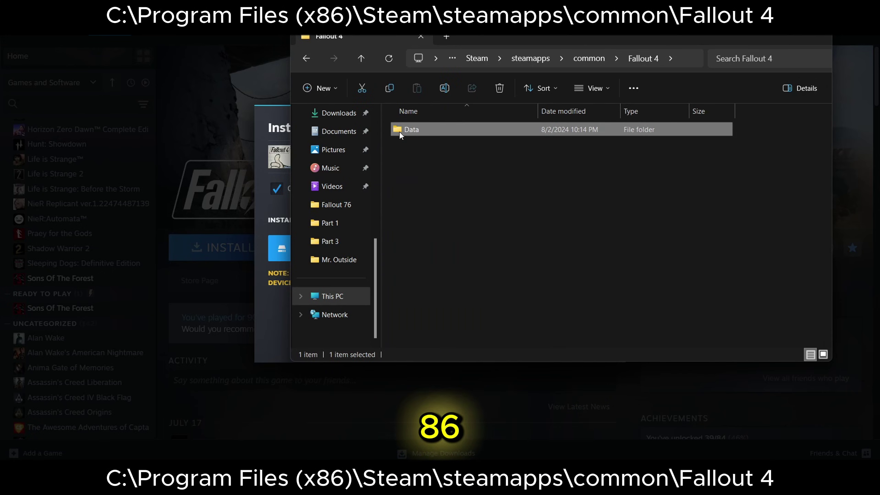
{"action": "left_click", "coordinate": [499, 88]}
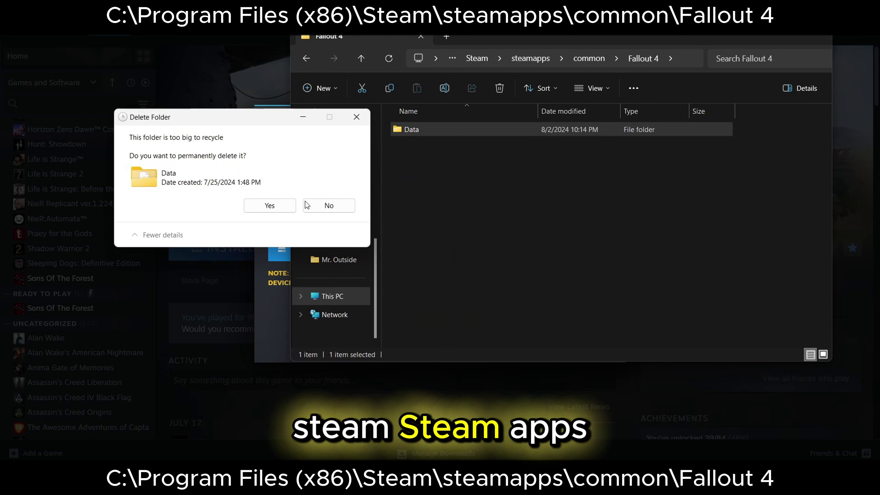
{"action": "left_click", "coordinate": [271, 206]}
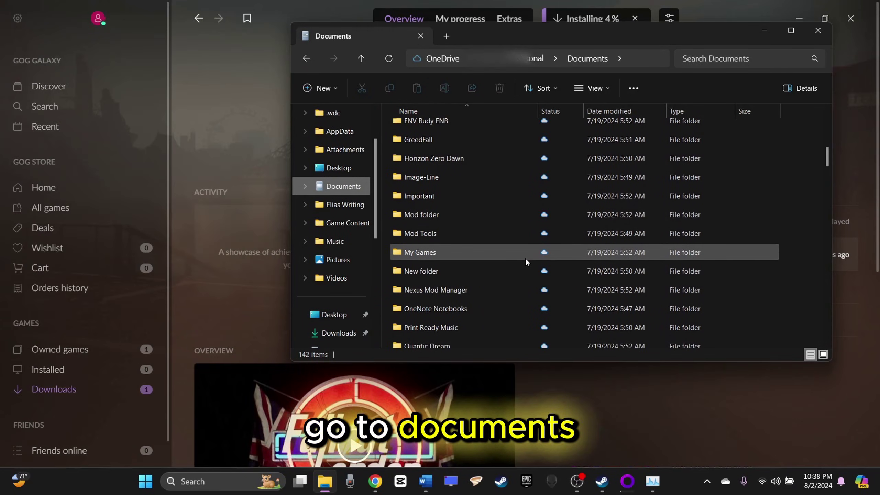
Open the Fallout4 folder under My Games in Documents.
{"action": "double_click", "coordinate": [525, 257]}
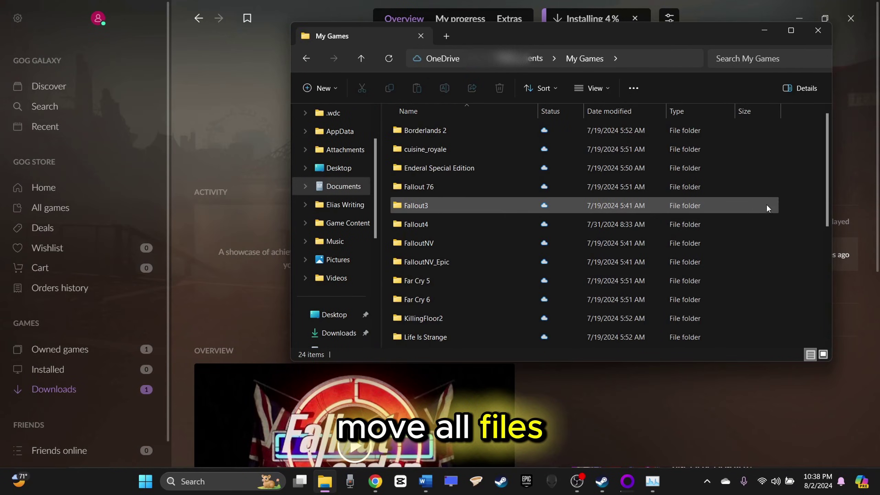
{"action": "double_click", "coordinate": [678, 217]}
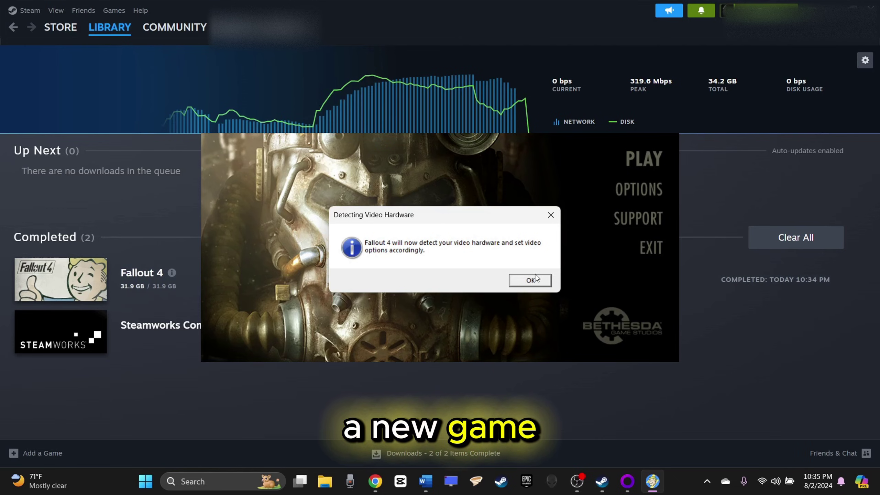
Accept the video hardware detection and Ultra Quality settings in the Fallout 4 launcher, and open its options.
{"action": "left_click", "coordinate": [532, 279]}
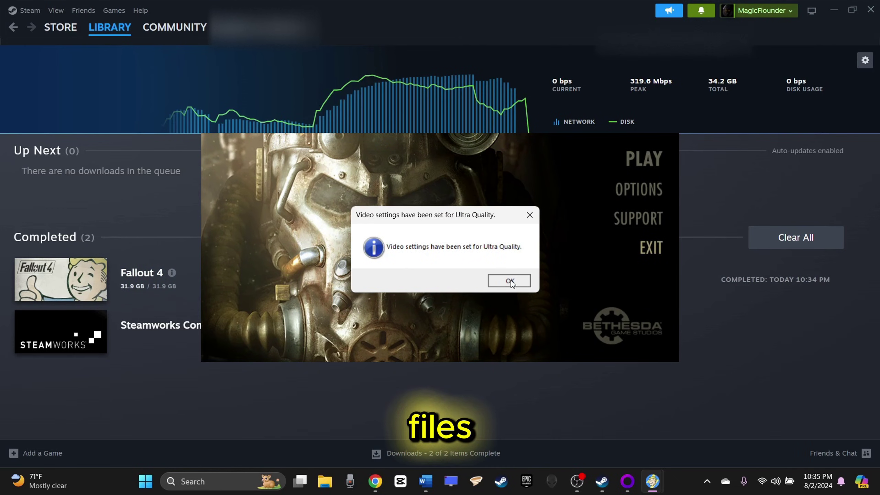
{"action": "left_click", "coordinate": [510, 280]}
{"action": "left_click", "coordinate": [640, 187]}
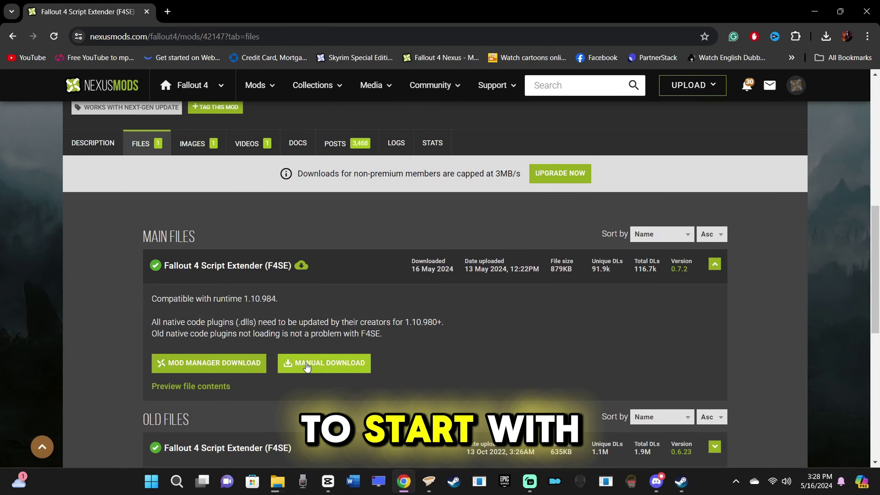
Manually download the main Fallout 4 Script Extender (F4SE) file, version 0.7.2, from Nexus Mods.
{"action": "left_click", "coordinate": [307, 364]}
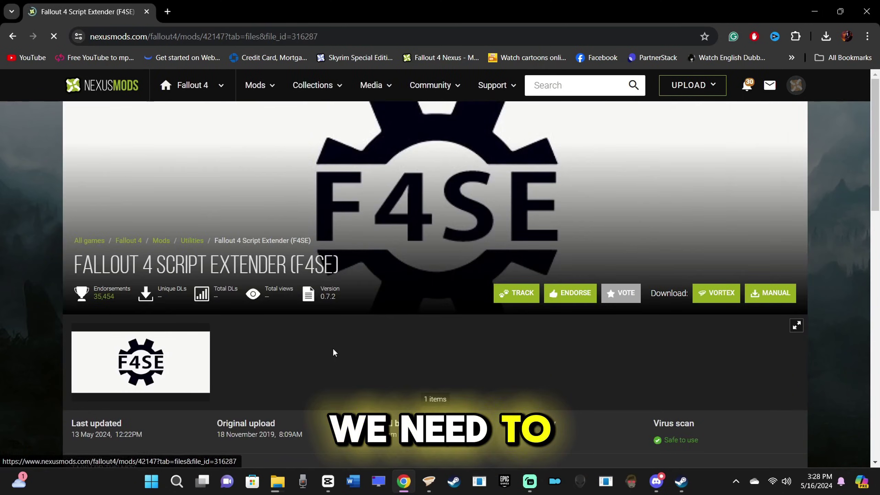
{"action": "left_click", "coordinate": [463, 399]}
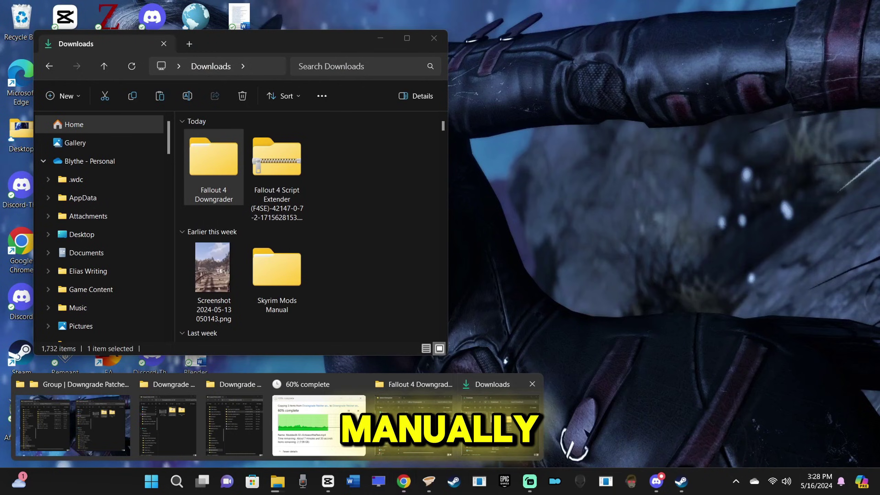
Extract the Fallout 4 Script Extender archive inside the Fallout 4 Downgrader folder in Downloads.
{"action": "left_click", "coordinate": [501, 416]}
{"action": "double_click", "coordinate": [214, 167]}
{"action": "right_click", "coordinate": [231, 155]}
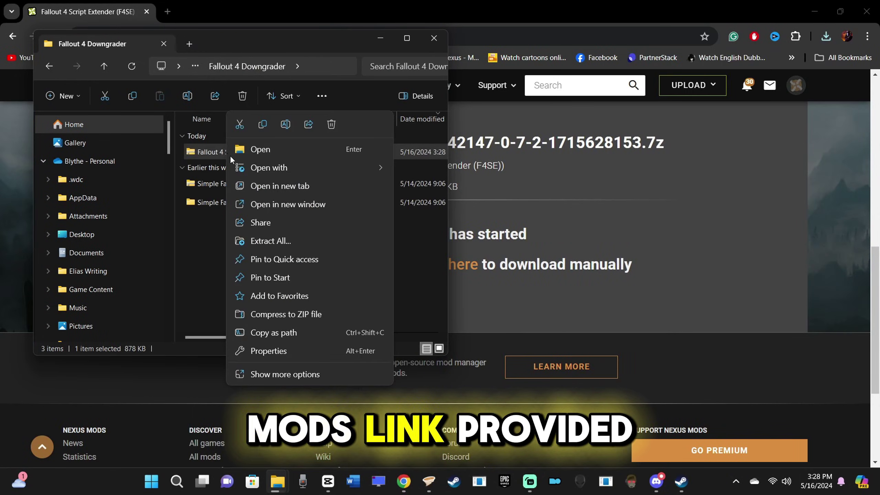
{"action": "left_click", "coordinate": [289, 240]}
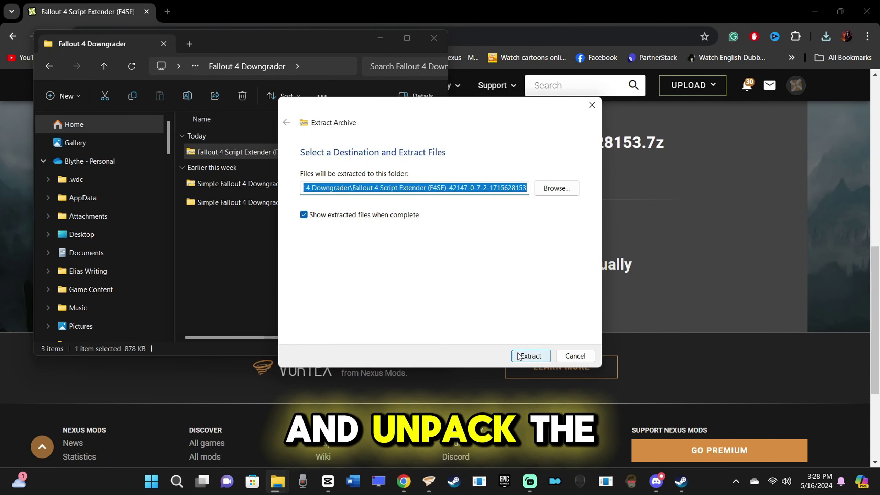
{"action": "left_click", "coordinate": [520, 357]}
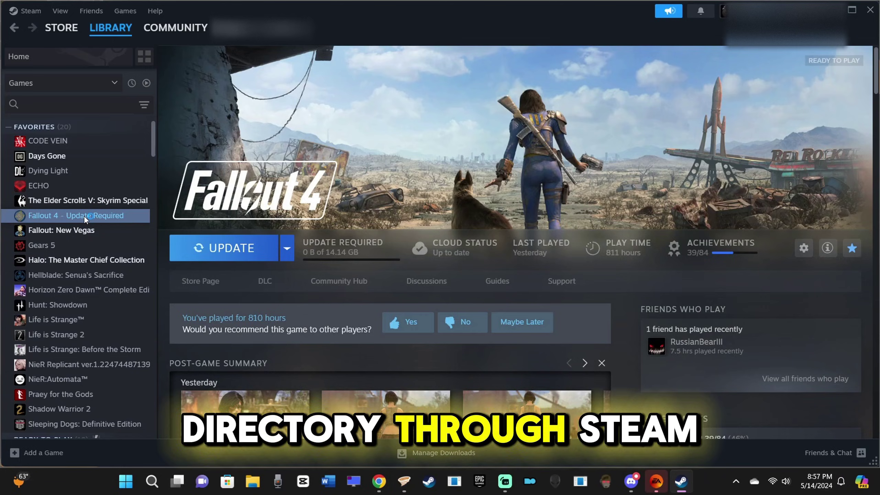
Switch to Steam and open the installed files section of Fallout 4's properties.
{"action": "right_click", "coordinate": [84, 215]}
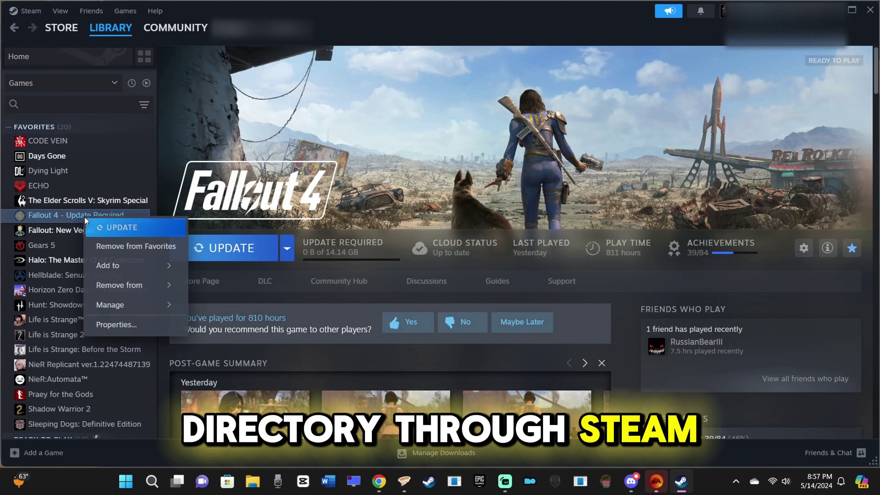
{"action": "mouse_move", "coordinate": [137, 308]}
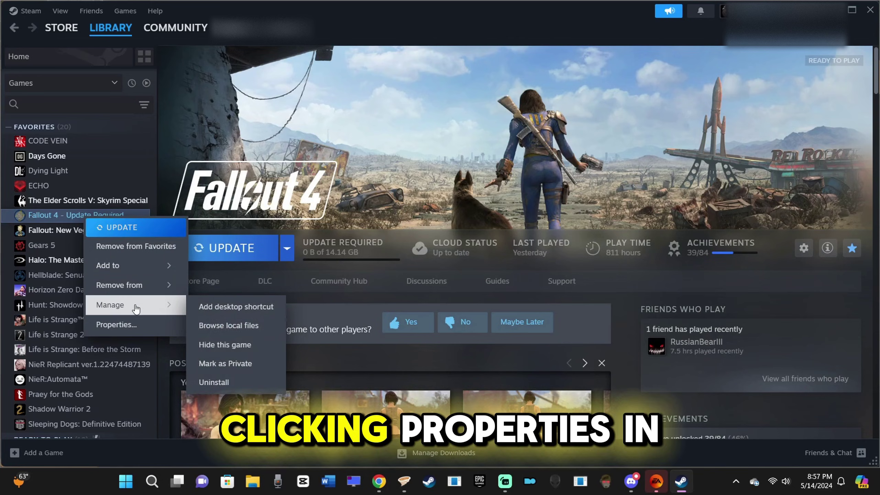
{"action": "left_click", "coordinate": [131, 326]}
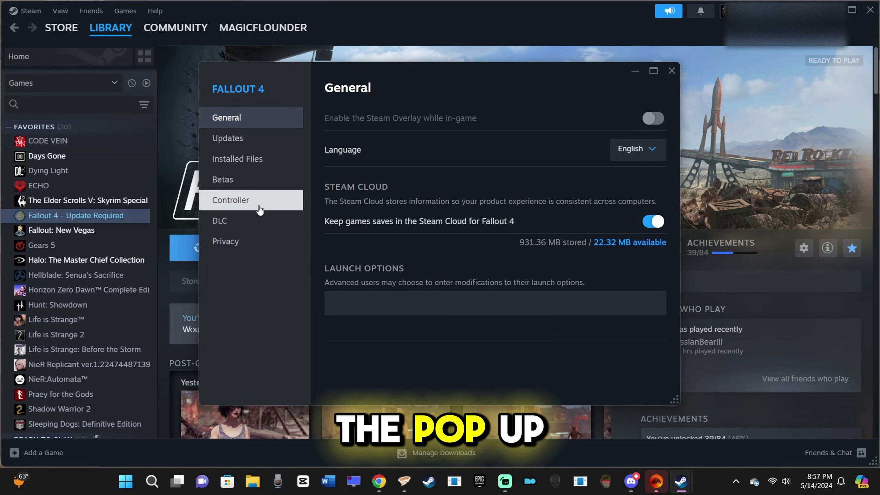
{"action": "left_click", "coordinate": [255, 171]}
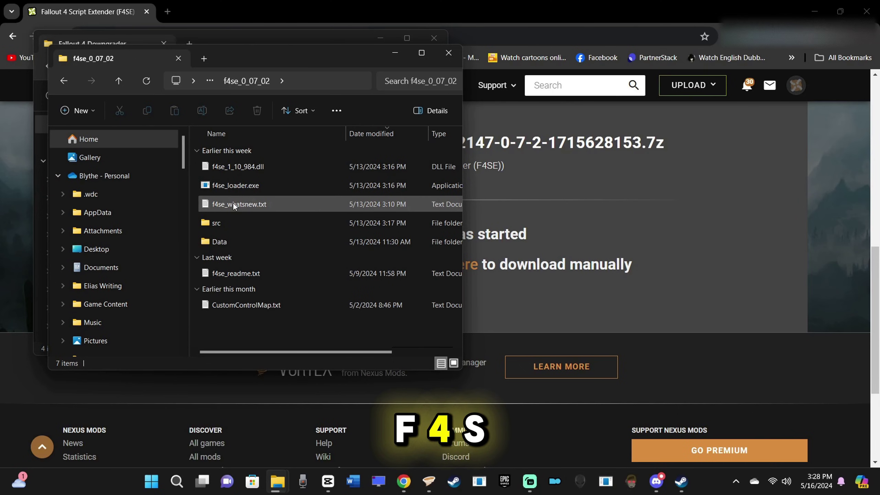
Delete f4se_whatsnew.txt from the extracted f4se_0_07_02 folder and select the F4SE files that belong in the Fallout 4 directory.
{"action": "left_click", "coordinate": [257, 110]}
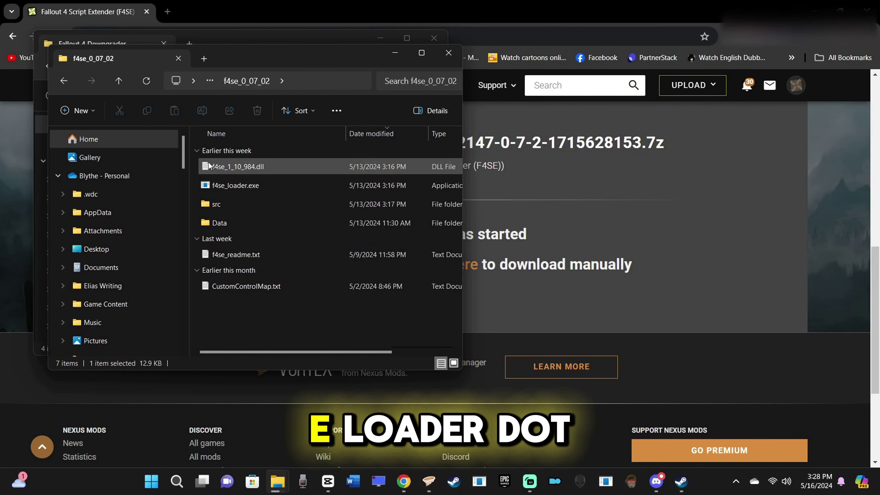
{"action": "left_click_drag", "start_coordinate": [191, 162], "coordinate": [253, 227]}
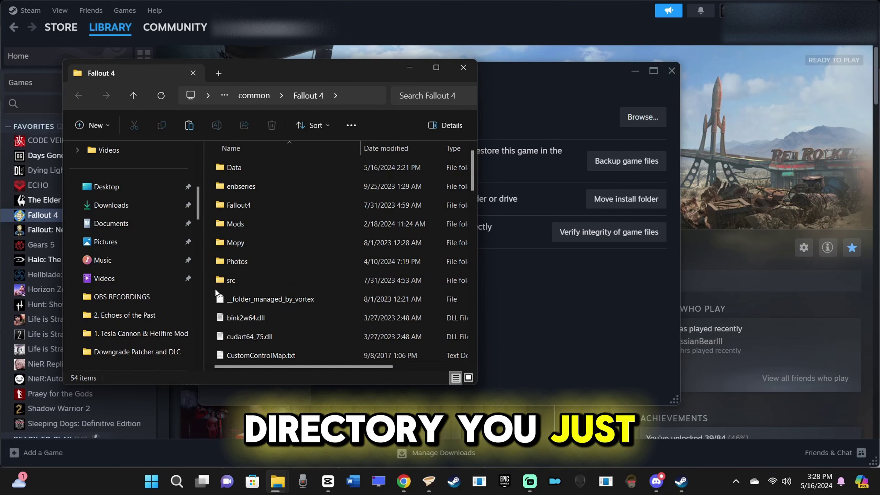
{"action": "scroll", "coordinate": [216, 292], "scroll_direction": "down", "scroll_amount": 4}
{"action": "scroll", "coordinate": [216, 293], "scroll_direction": "down", "scroll_amount": 1}
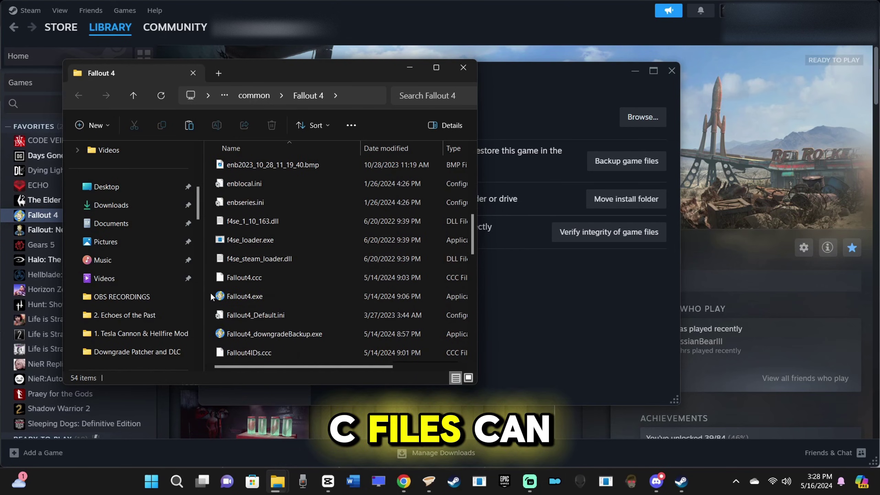
{"action": "mouse_move", "coordinate": [214, 264]}
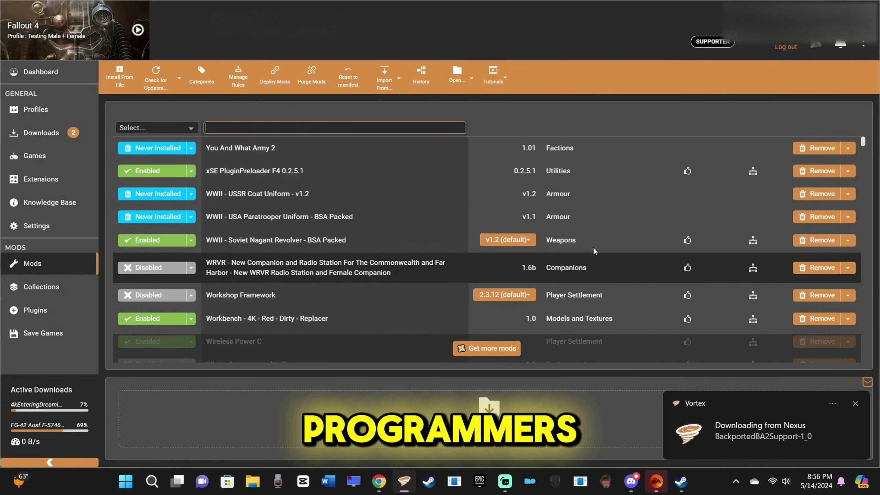
Filter the Vortex mod list by "Backpo" and install and enable BackportedBA2Support-1_0.
{"action": "type", "text": "Back"}
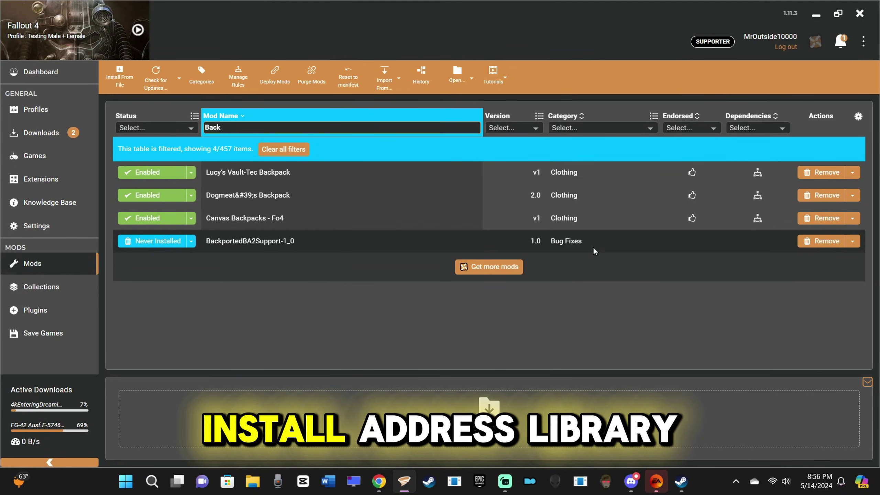
{"action": "type", "text": "po"}
{"action": "left_click", "coordinate": [152, 172]}
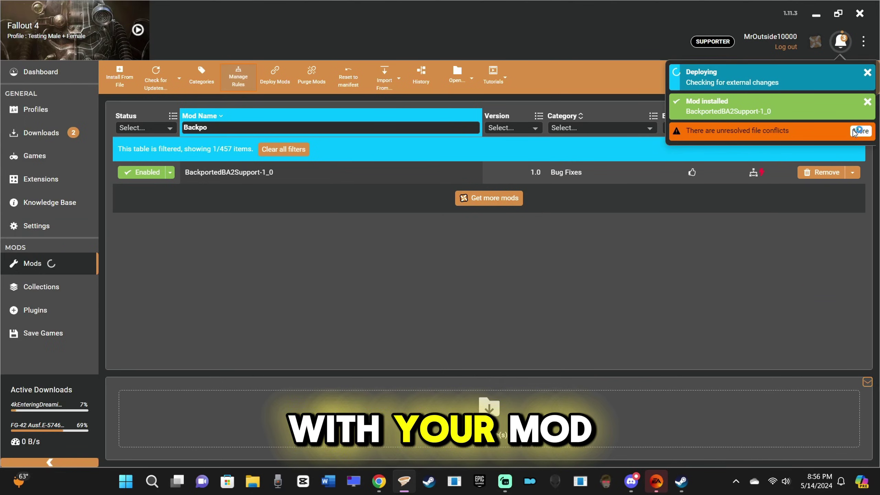
Show the unresolved file conflicts and set a load rule for BackportedBA2Support-1_0 against F76 Styled UI Skin.
{"action": "left_click", "coordinate": [855, 131]}
{"action": "left_click", "coordinate": [624, 344]}
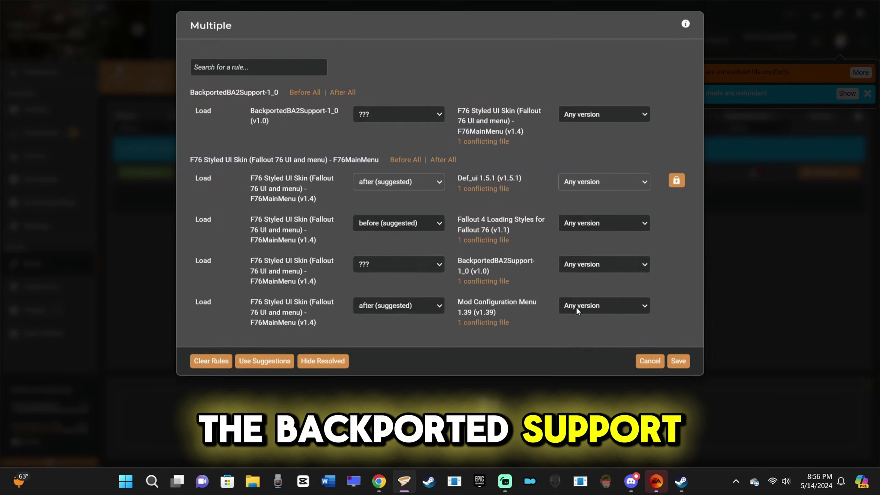
{"action": "left_click", "coordinate": [384, 142]}
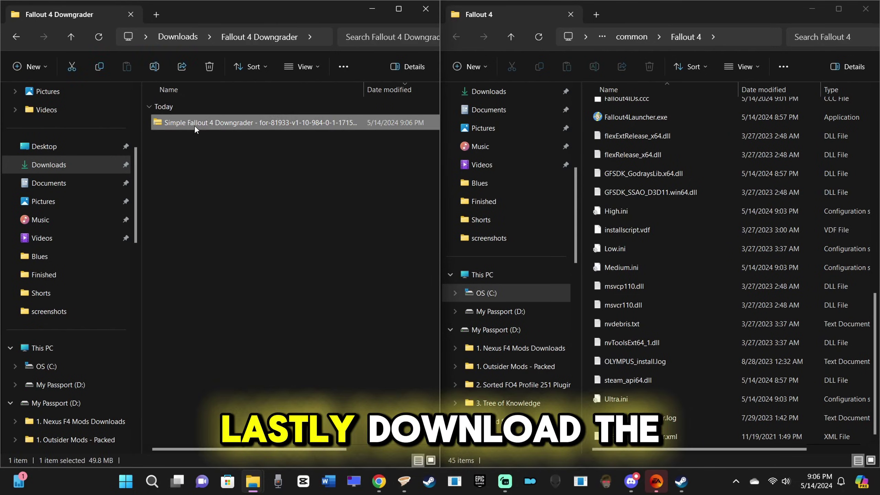
Extract the Simple Fallout 4 Downgrader archive and move the Fallout4Downgrader files into the Fallout 4 game directory.
{"action": "right_click", "coordinate": [195, 126]}
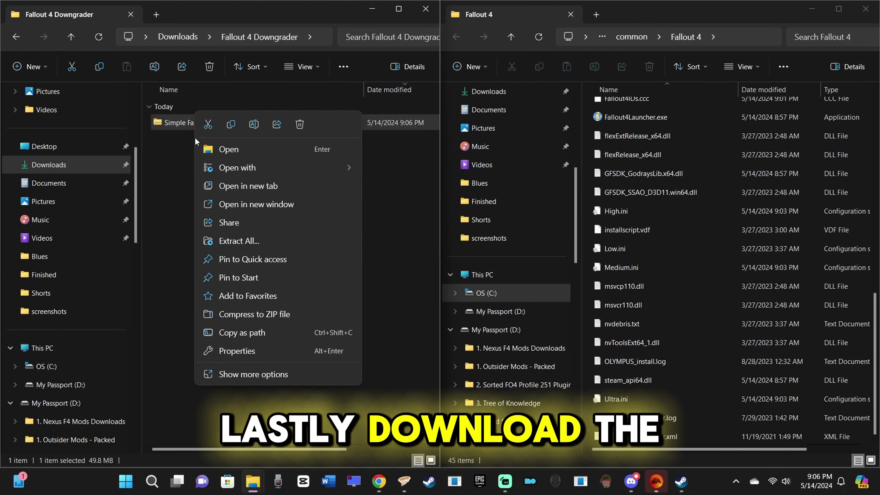
{"action": "left_click", "coordinate": [260, 238]}
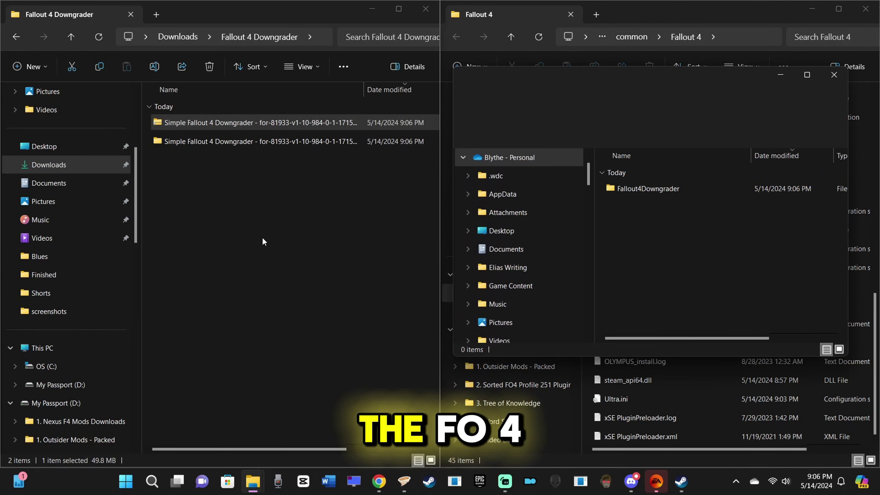
{"action": "double_click", "coordinate": [663, 190]}
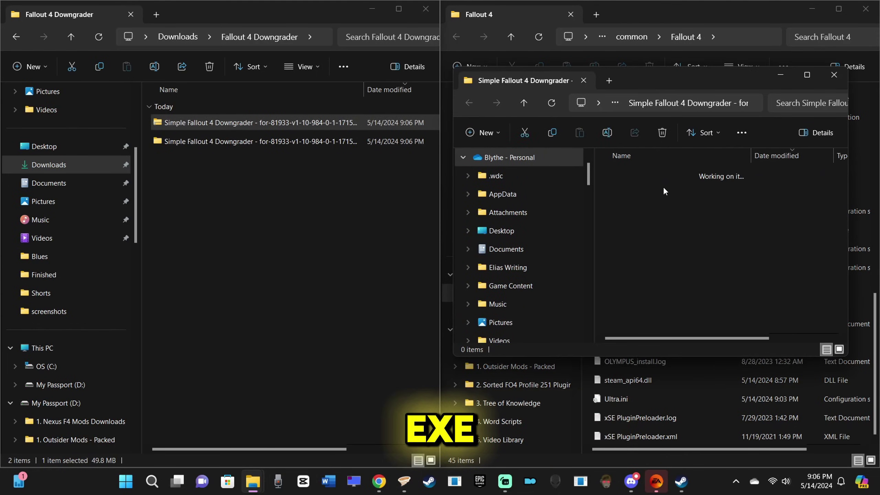
{"action": "left_click_drag", "start_coordinate": [674, 303], "coordinate": [702, 385]}
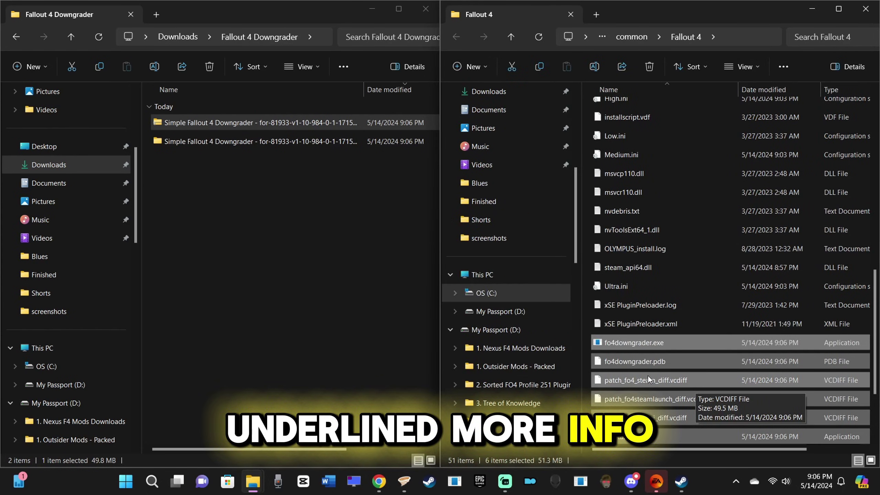
Run fo4downgrader.exe from the Fallout 4 directory despite the SmartScreen block, and close the patcher once patching finishes.
{"action": "double_click", "coordinate": [643, 345]}
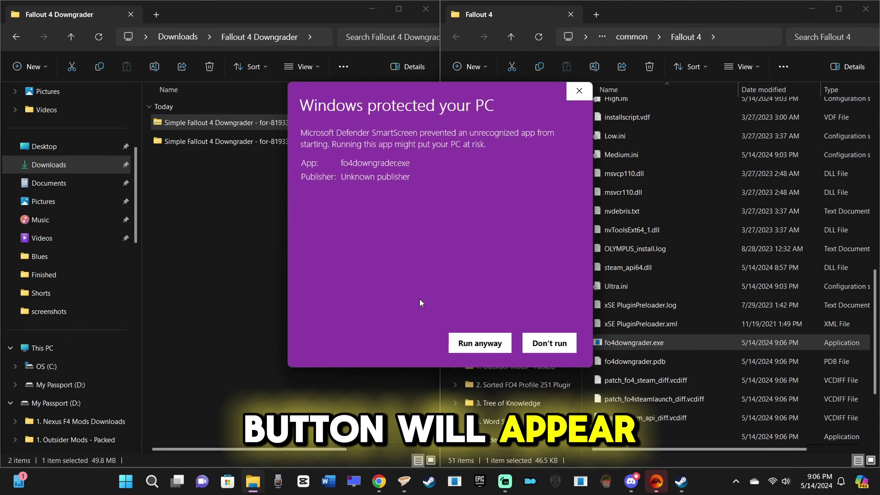
{"action": "left_click", "coordinate": [499, 343]}
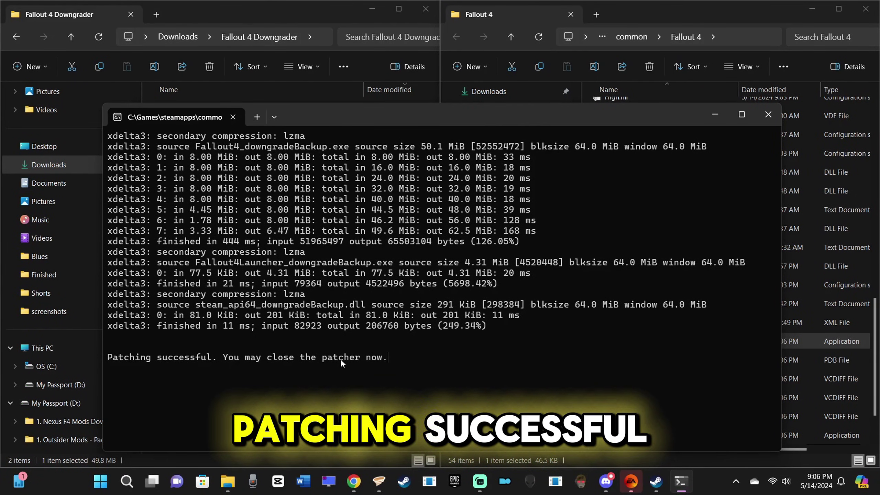
{"action": "key", "text": "Return"}
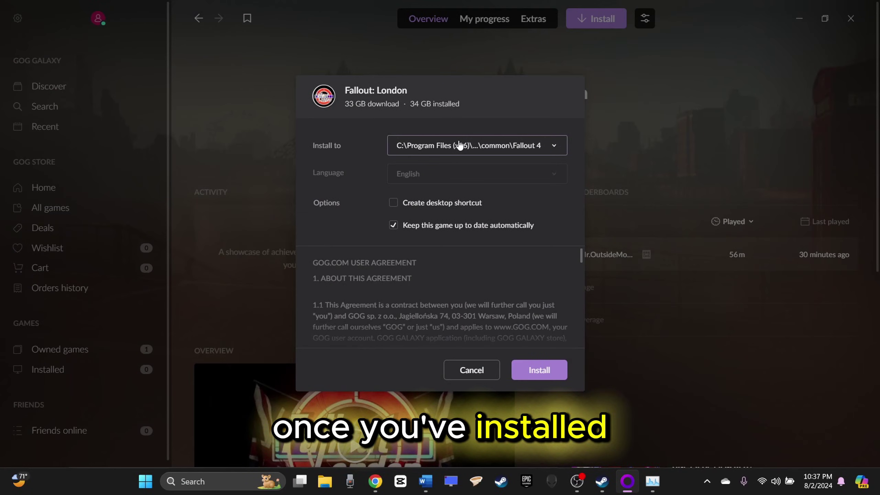
In GOG Galaxy, browse for the Steam Fallout 4 folder as the install location of Fallout: London.
{"action": "left_click", "coordinate": [450, 153]}
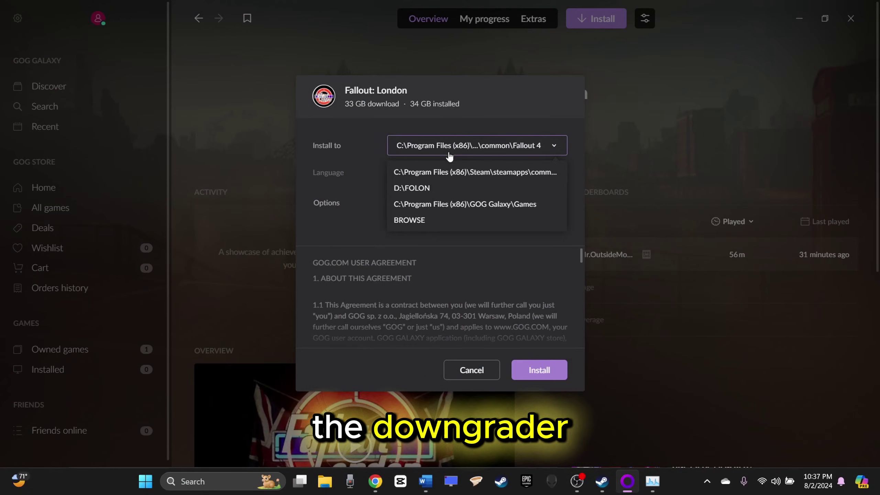
{"action": "left_click", "coordinate": [410, 220]}
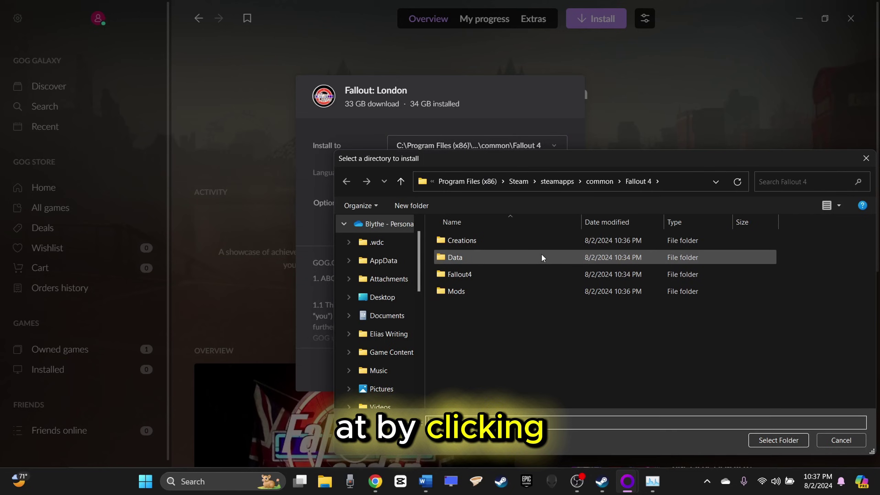
{"action": "left_click", "coordinate": [673, 181]}
{"action": "left_click", "coordinate": [609, 371]}
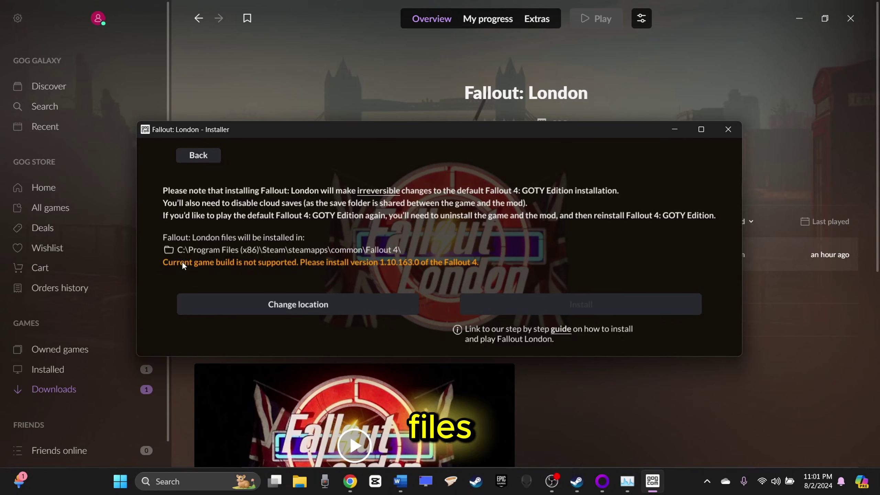
Recheck the Fallout 4 location in the Fallout: London installer, install the mod there, and start the game from GOG Galaxy.
{"action": "left_click", "coordinate": [284, 306]}
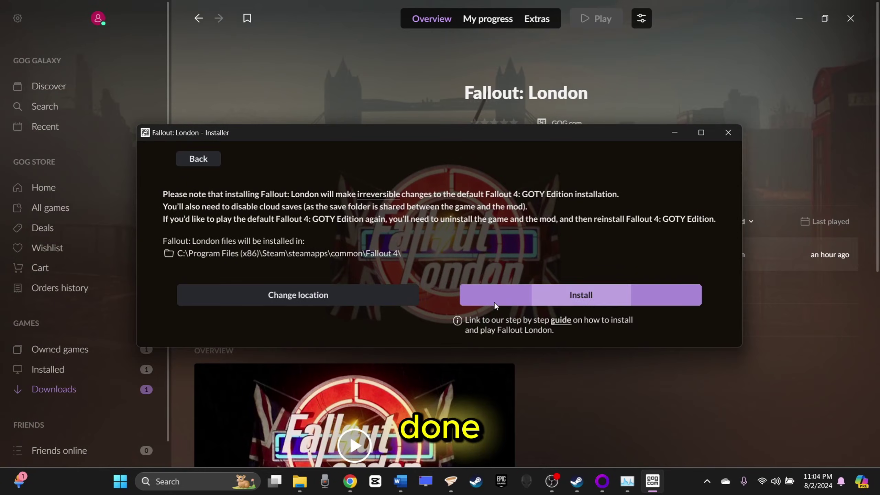
{"action": "left_click", "coordinate": [494, 305]}
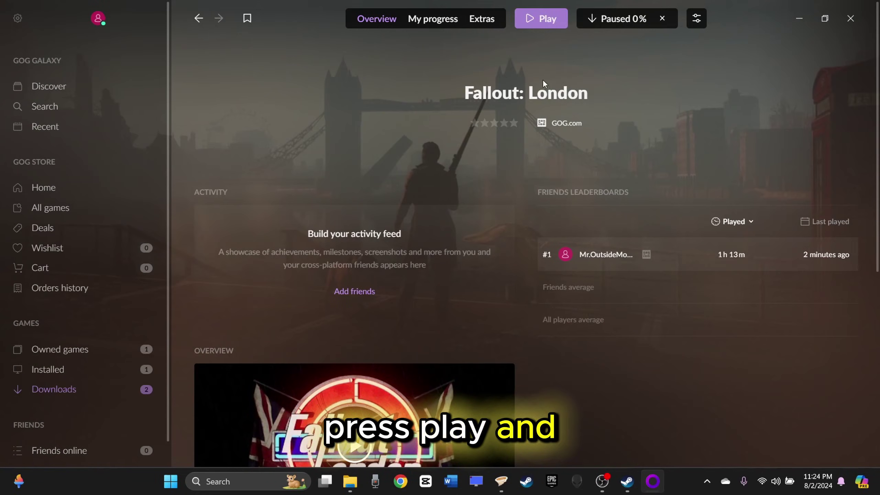
{"action": "left_click", "coordinate": [532, 20]}
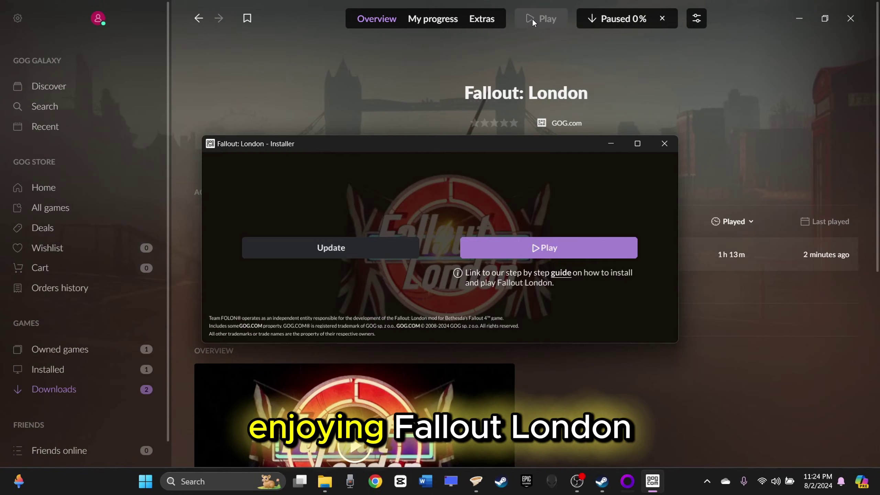